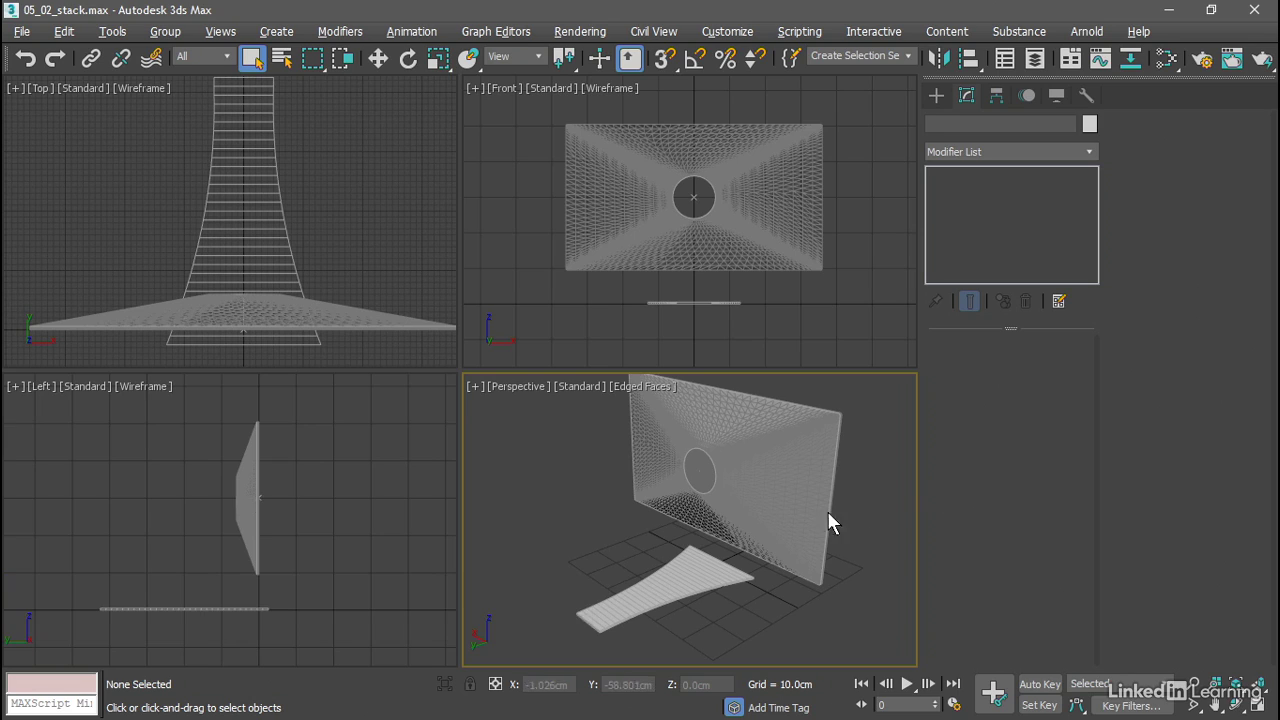
- Select the monitor stand and review its 45 cm Box base and Taper (Amount 2.2, Curve -2.0)
{"action": "left_click", "coordinate": [678, 574]}
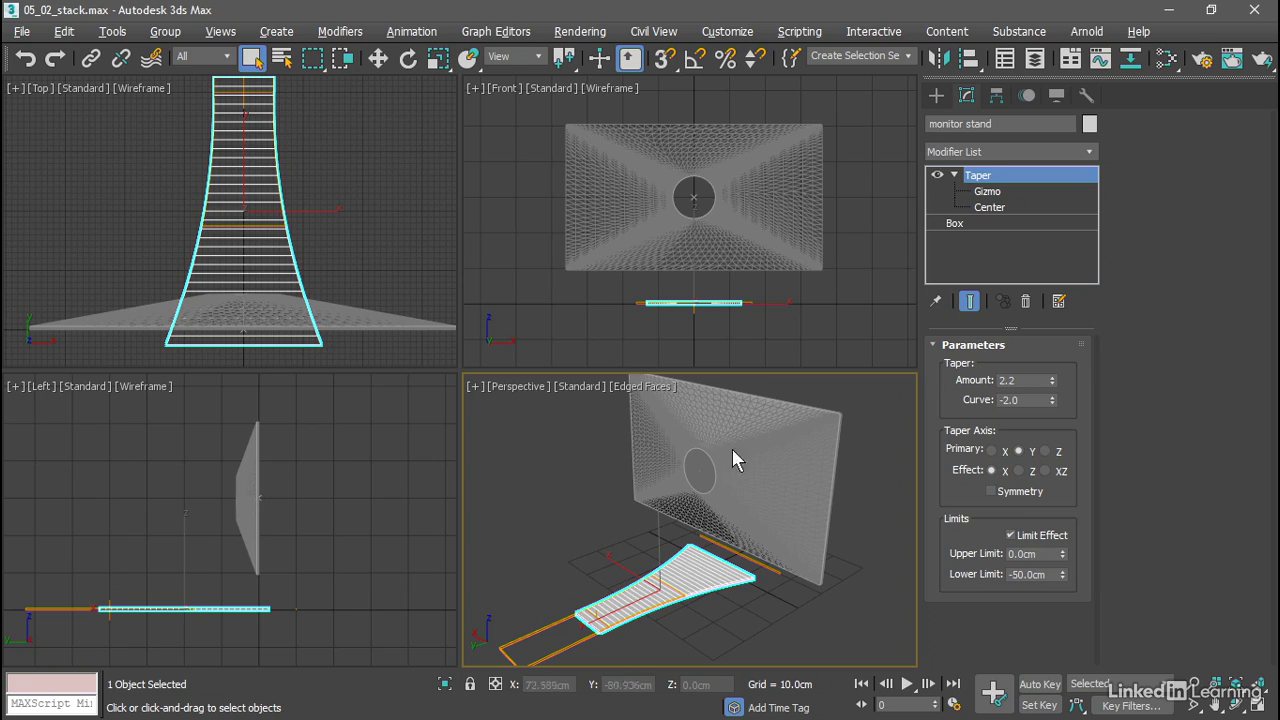
{"action": "left_click", "coordinate": [1028, 222]}
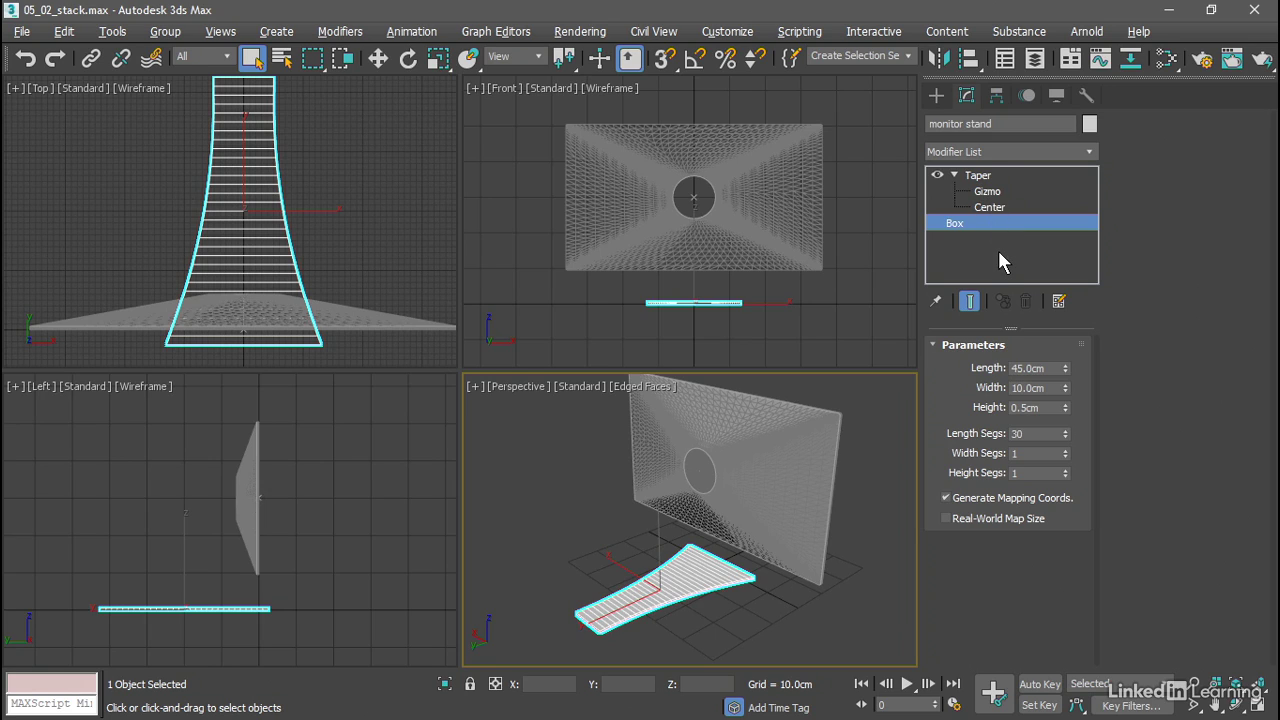
{"action": "left_click", "coordinate": [979, 176]}
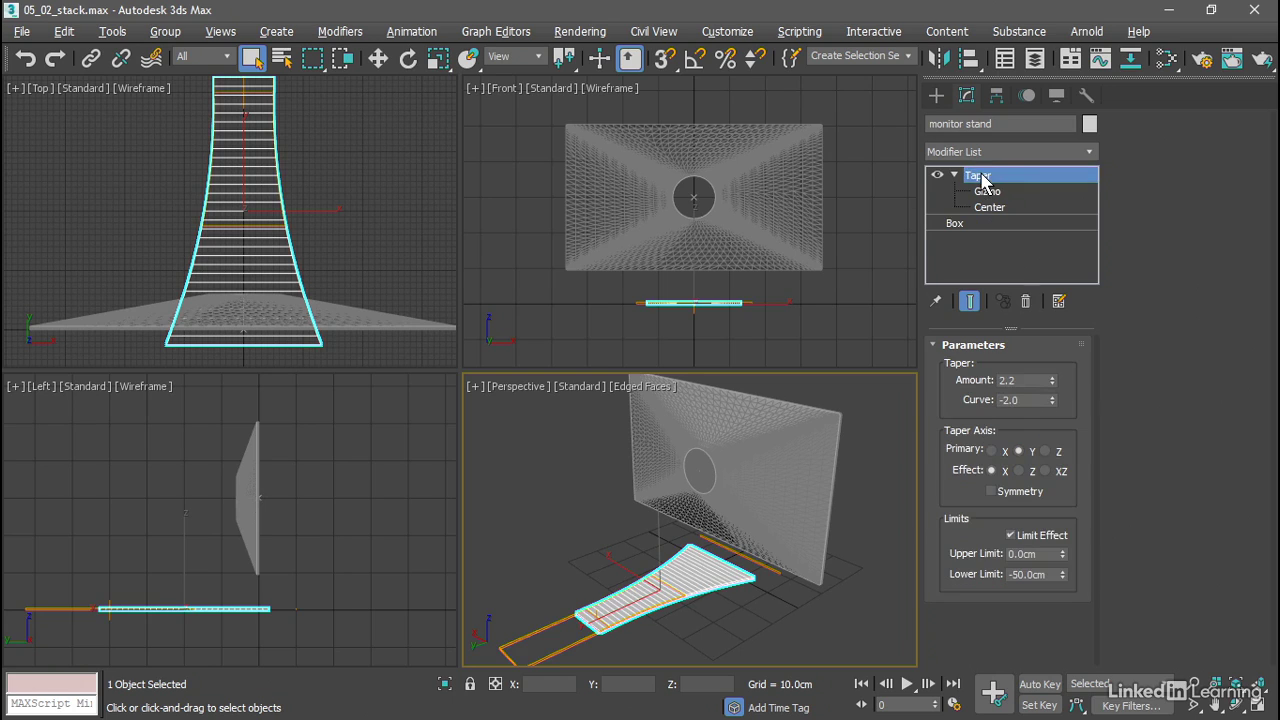
- Add a Bend above the Taper with Angle 143.5, Bend Axis Y and Direction 90
{"action": "left_click", "coordinate": [1087, 148]}
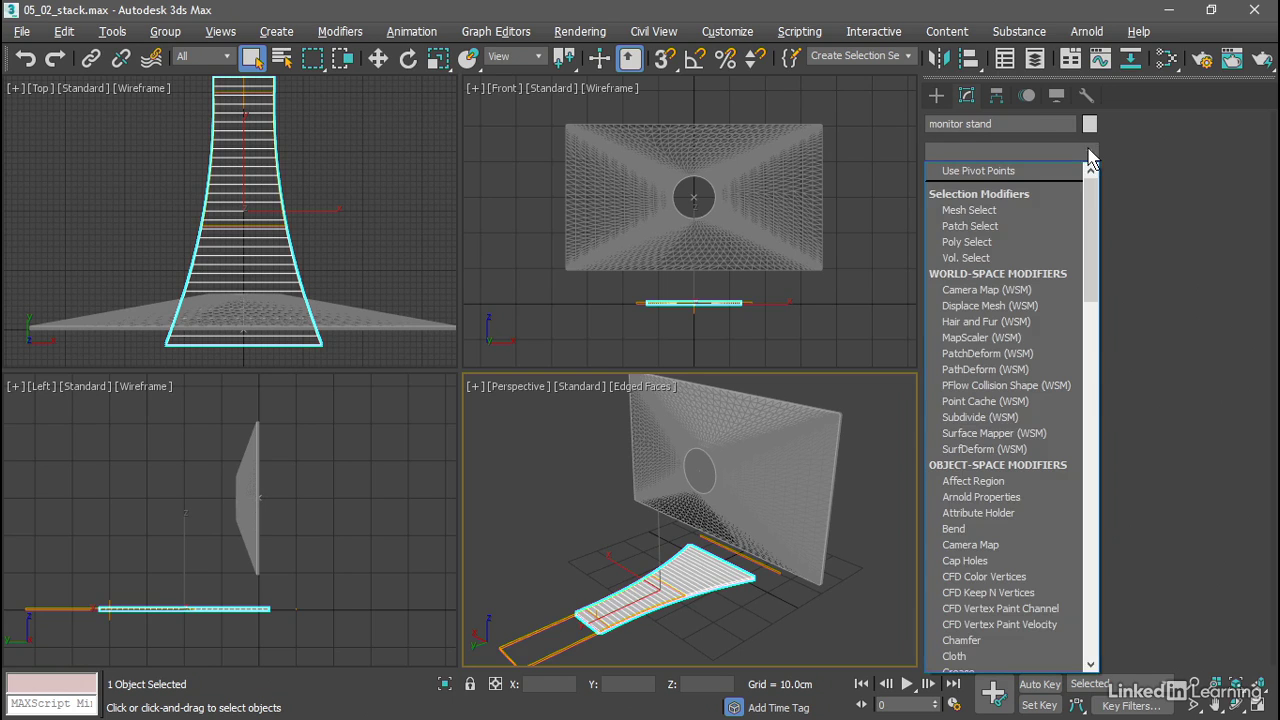
{"action": "left_click", "coordinate": [1012, 530]}
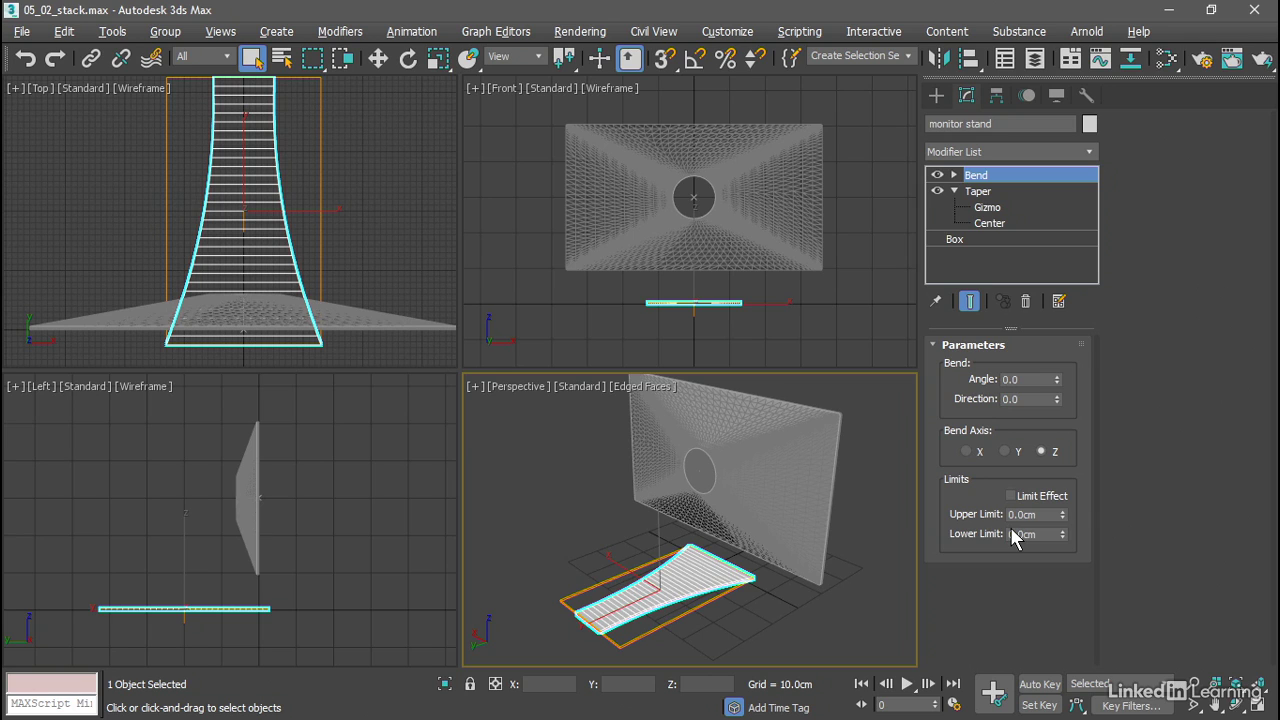
{"action": "left_click_drag", "start_coordinate": [1055, 380], "coordinate": [1059, 243]}
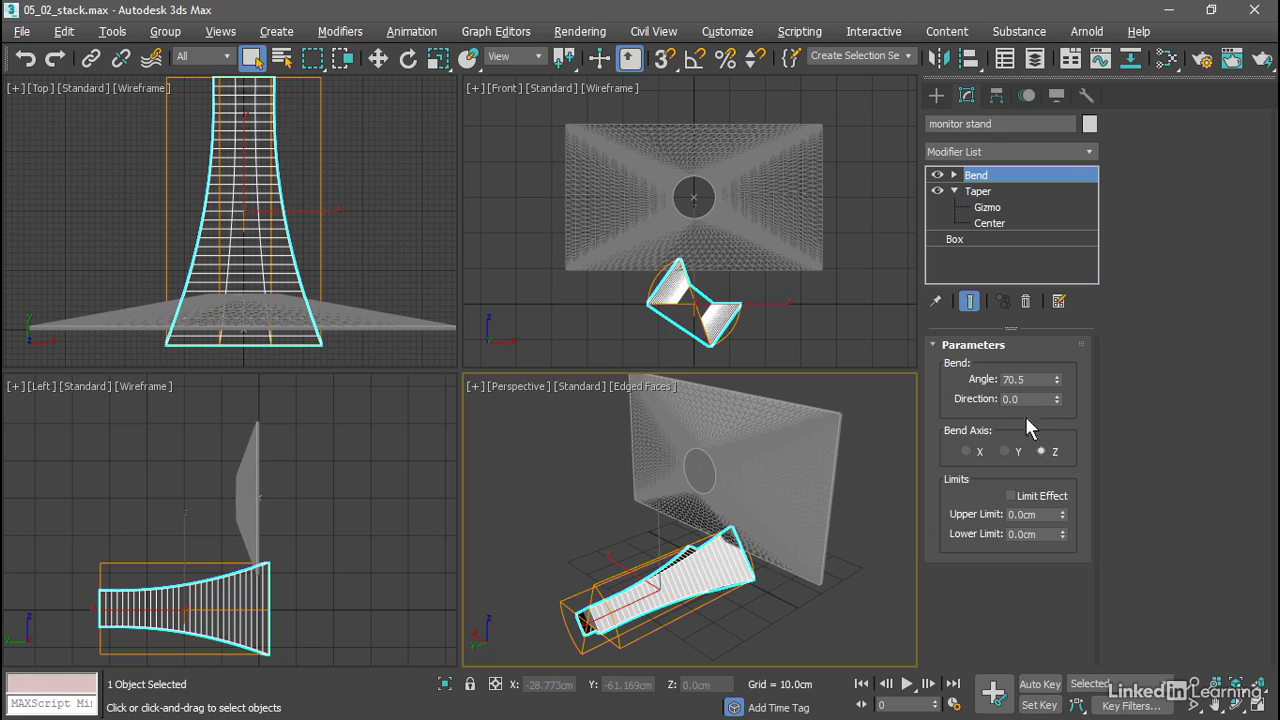
{"action": "left_click", "coordinate": [1005, 451]}
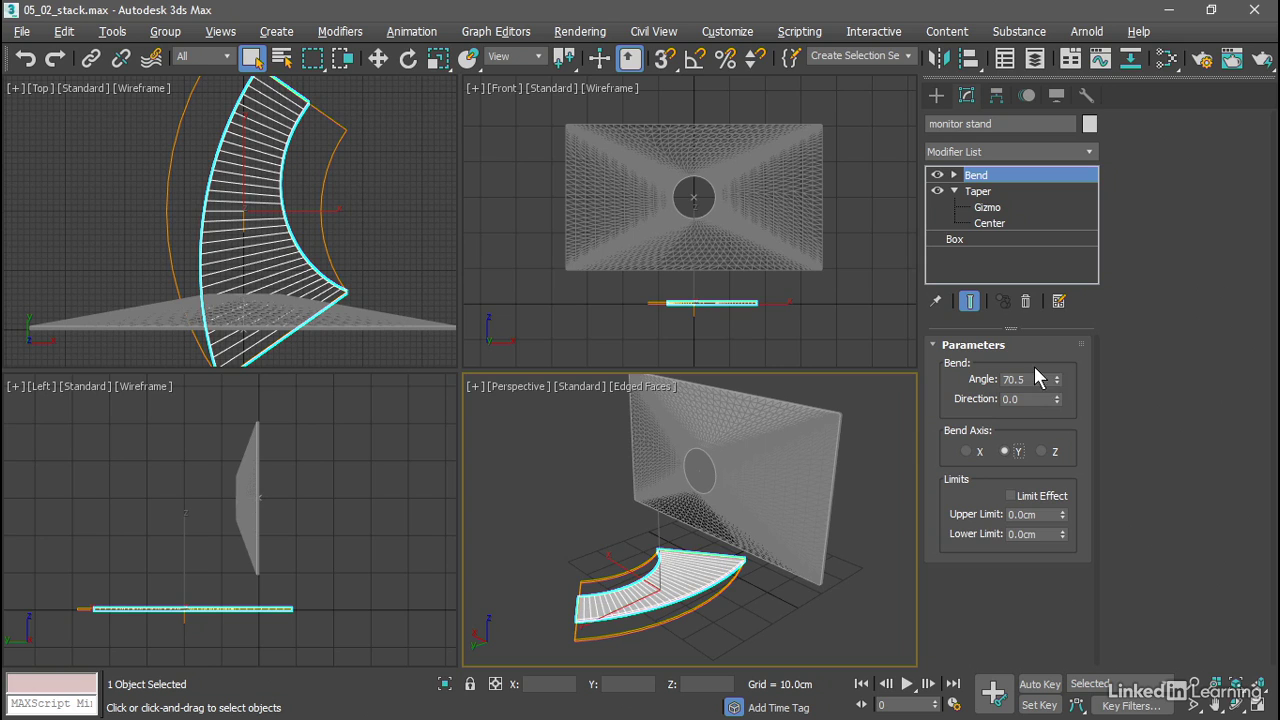
{"action": "left_click_drag", "start_coordinate": [1057, 379], "coordinate": [1047, 242]}
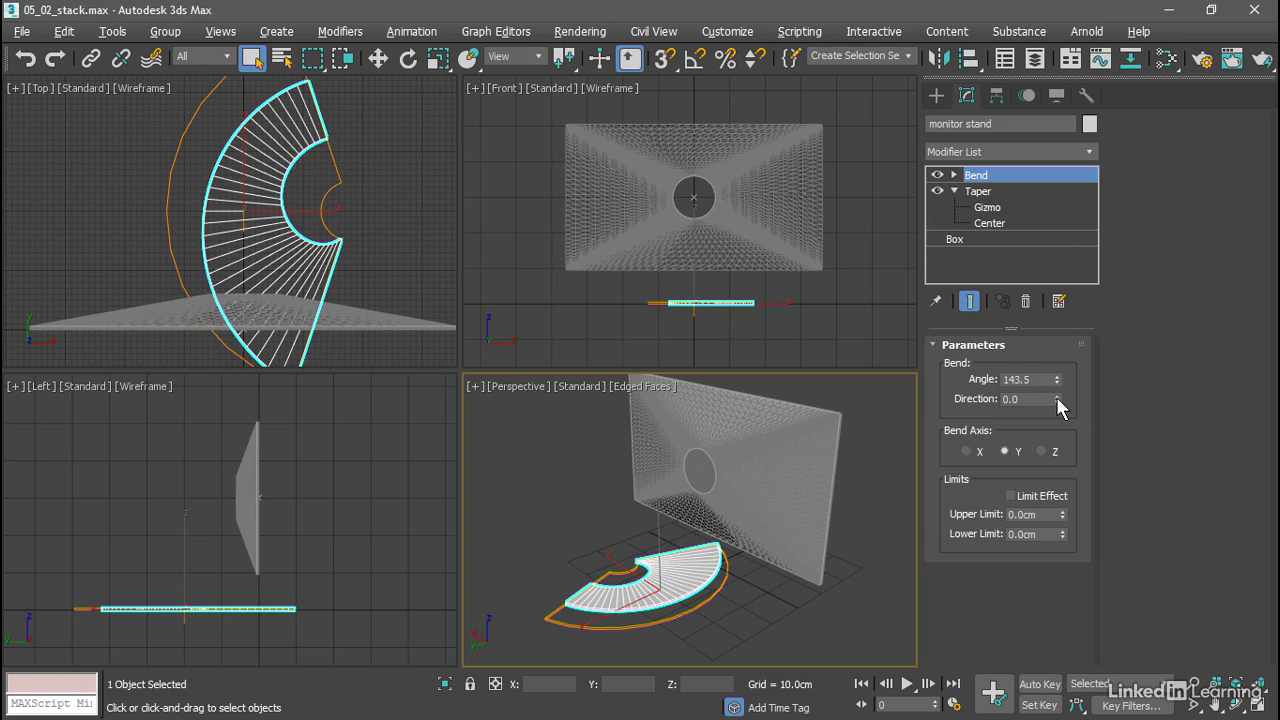
{"action": "left_click_drag", "start_coordinate": [1056, 396], "coordinate": [1047, 252]}
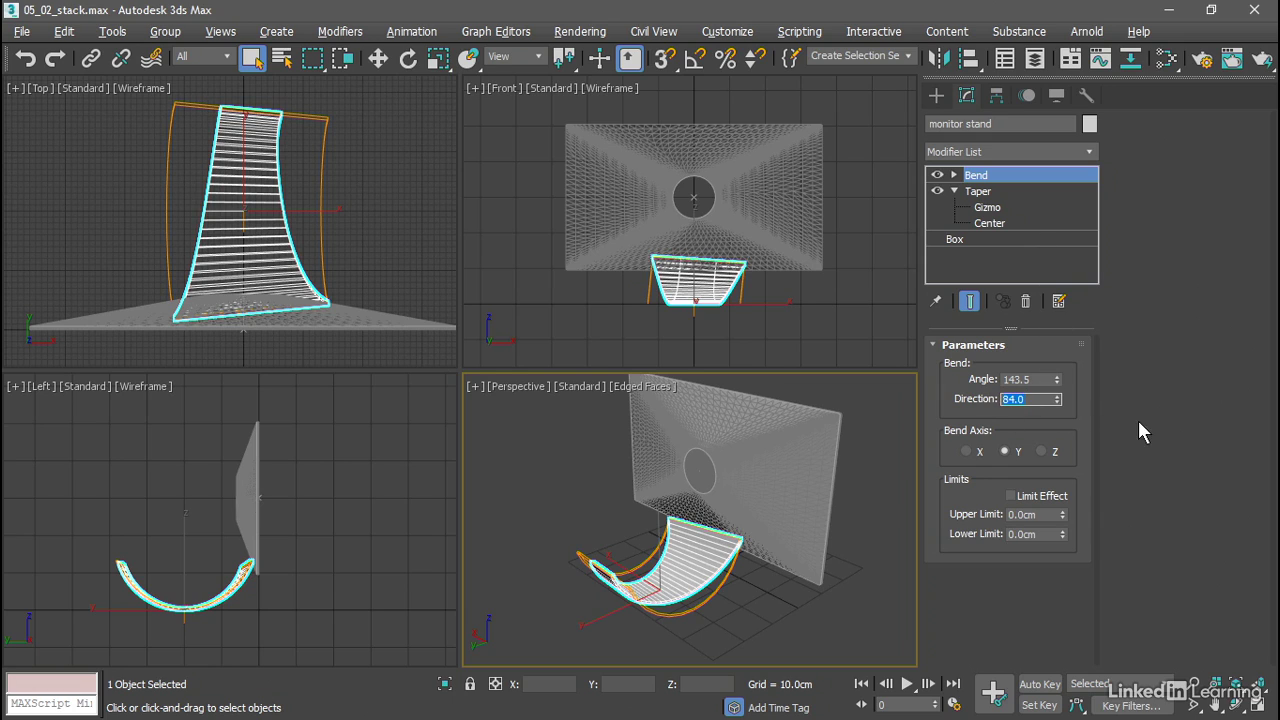
{"action": "type", "text": "90"}
{"action": "key", "text": "Return"}
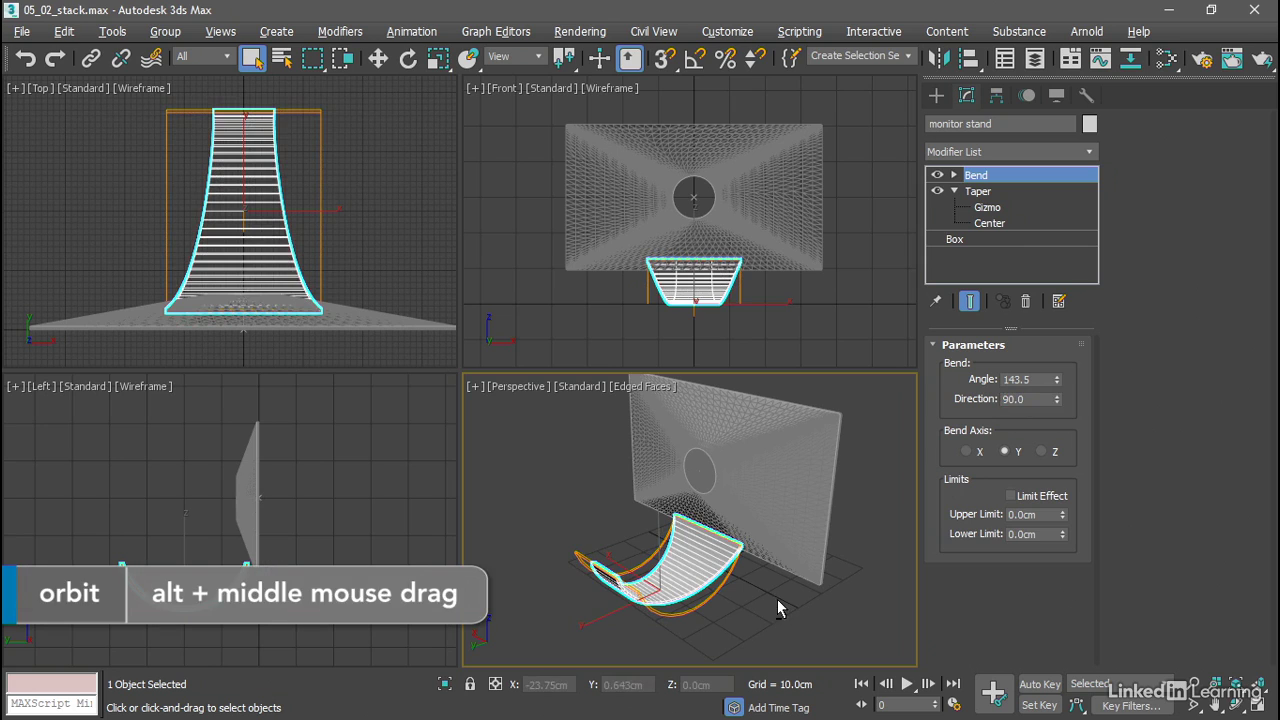
{"action": "middle_click_drag", "start_coordinate": [777, 600], "coordinate": [813, 599], "text": "alt"}
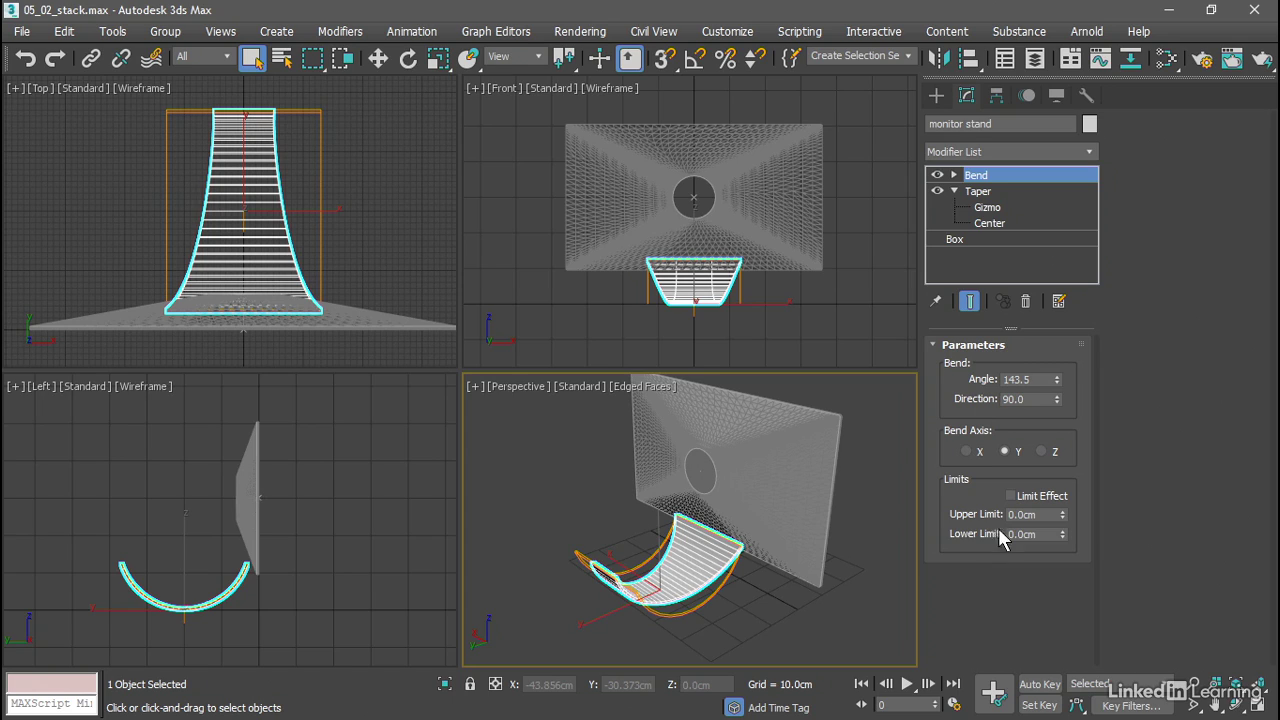
- Turn on Limit Effect for the Bend with an Upper Limit of 5.0cm
{"action": "left_click", "coordinate": [1011, 496]}
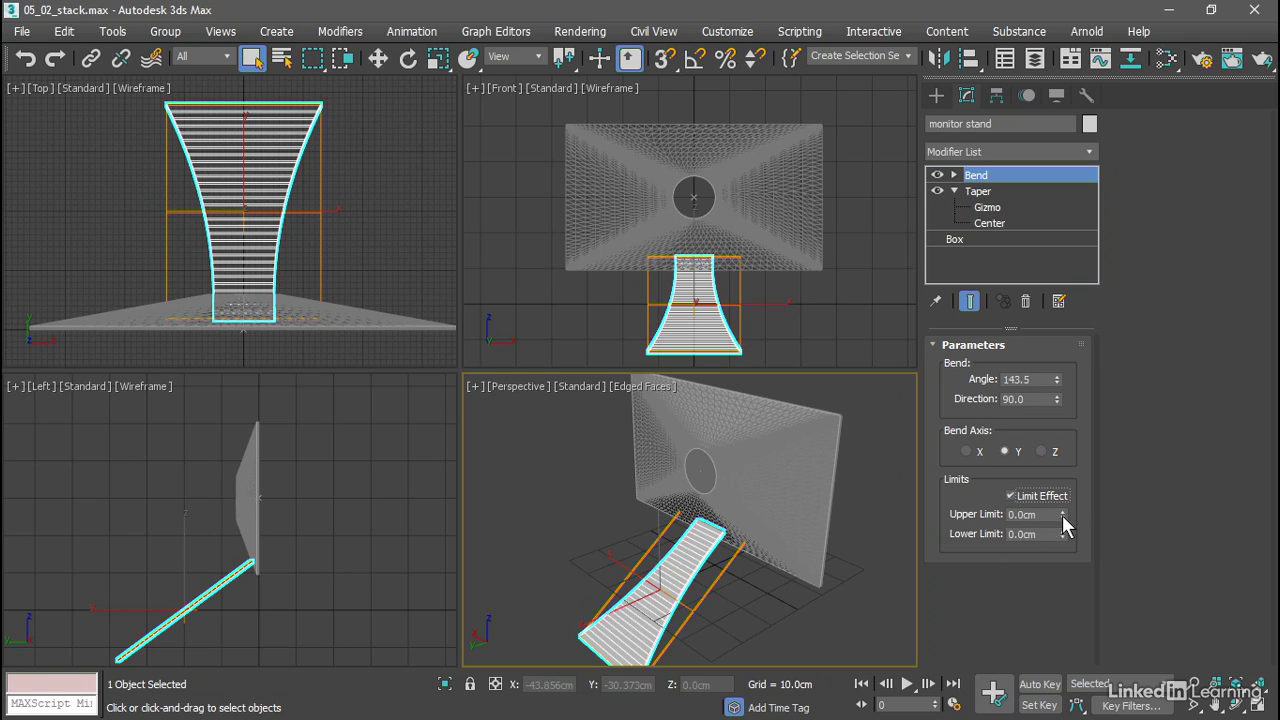
{"action": "left_click_drag", "start_coordinate": [1062, 515], "coordinate": [1042, 414]}
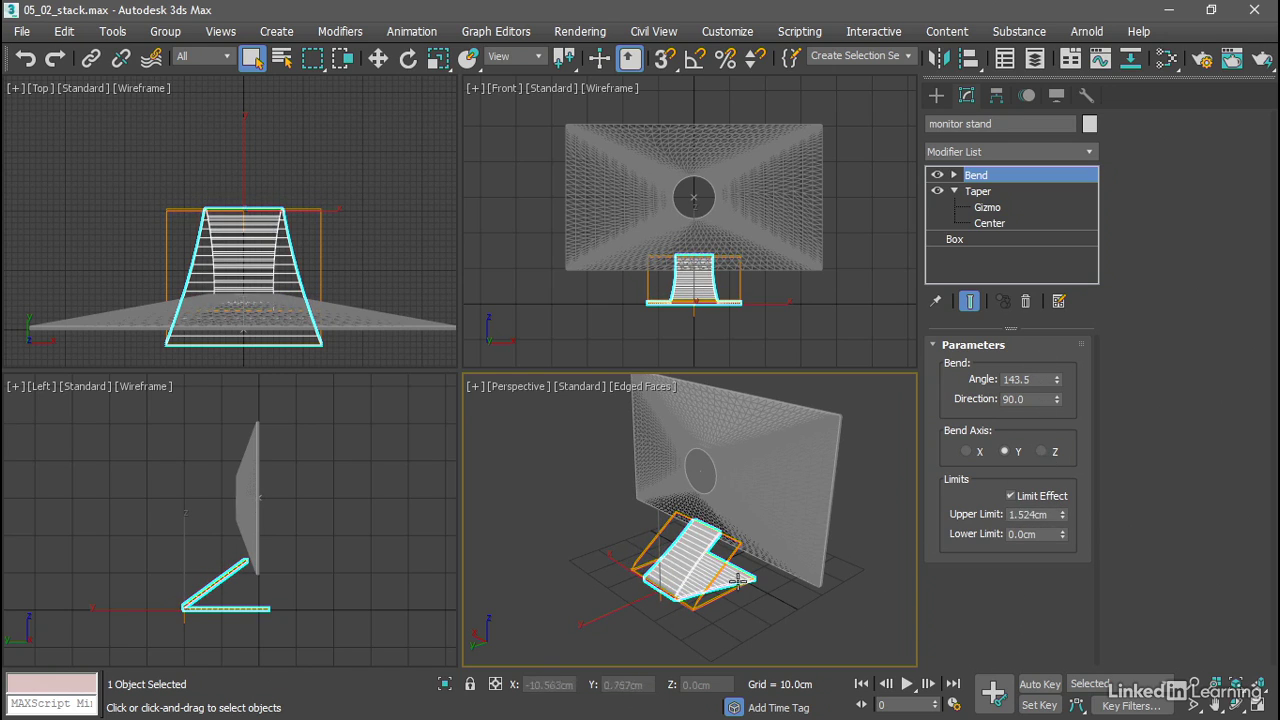
{"action": "double_click", "coordinate": [1046, 514]}
{"action": "type", "text": "5"}
{"action": "key", "text": "Return"}
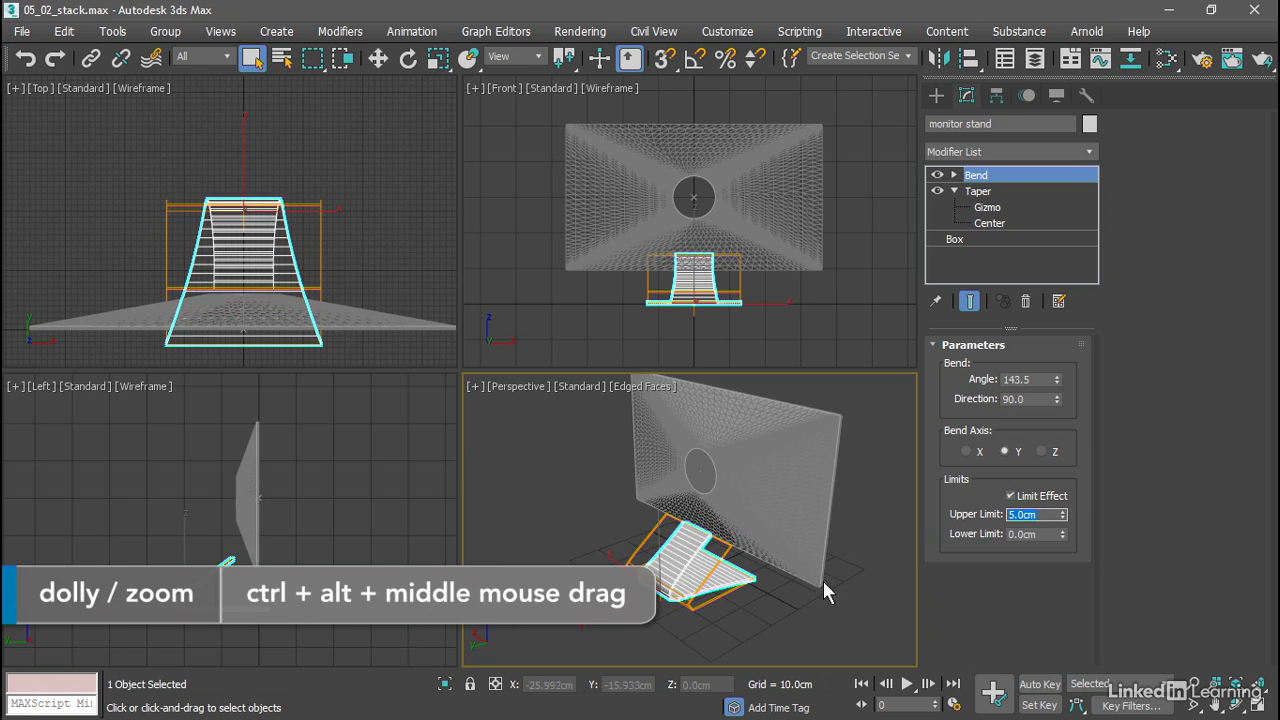
- Reduce the Bend Angle to 100
{"action": "middle_click_drag", "start_coordinate": [700, 608], "coordinate": [754, 578], "text": "ctrl+alt"}
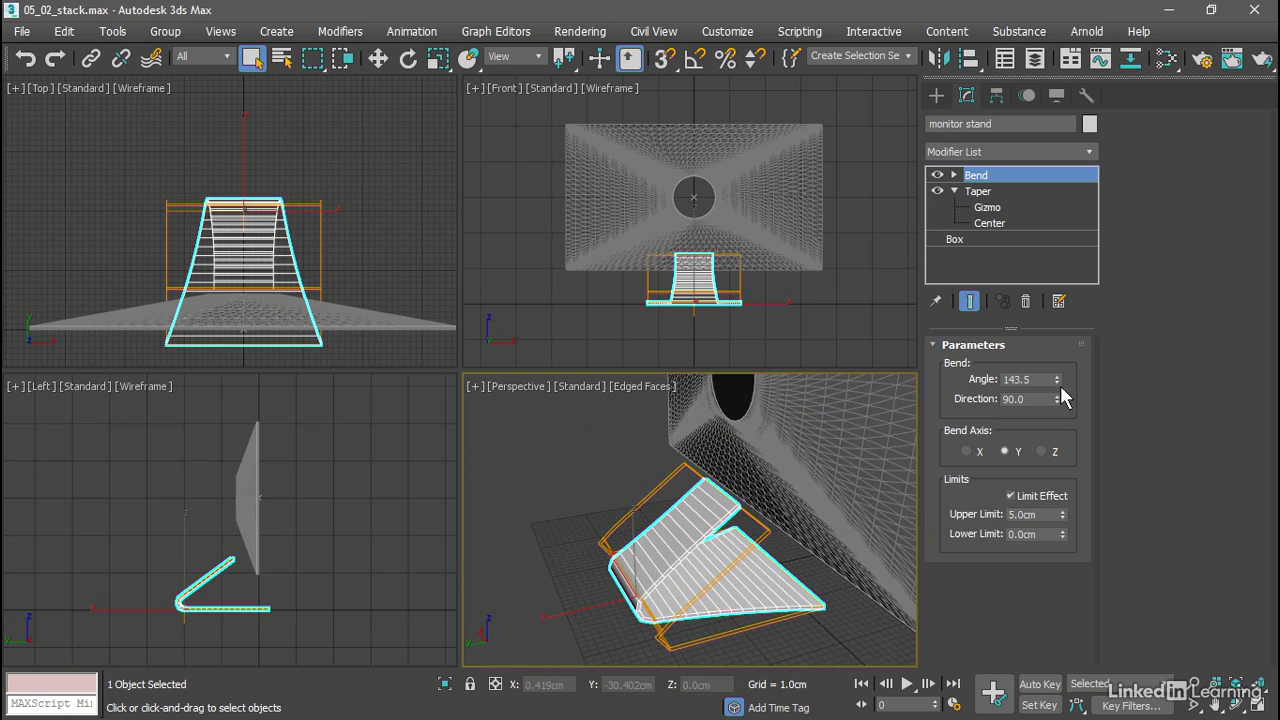
{"action": "left_click_drag", "start_coordinate": [1057, 380], "coordinate": [1065, 440]}
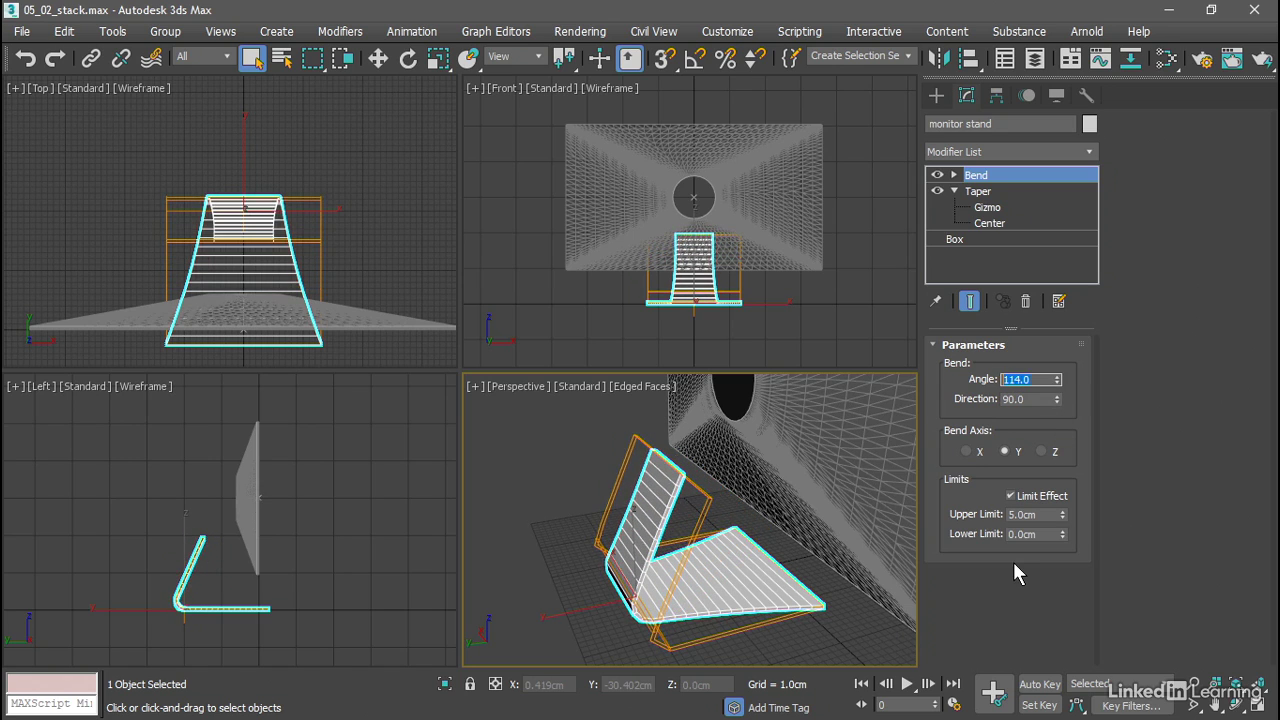
{"action": "type", "text": "100"}
{"action": "key", "text": "Return"}
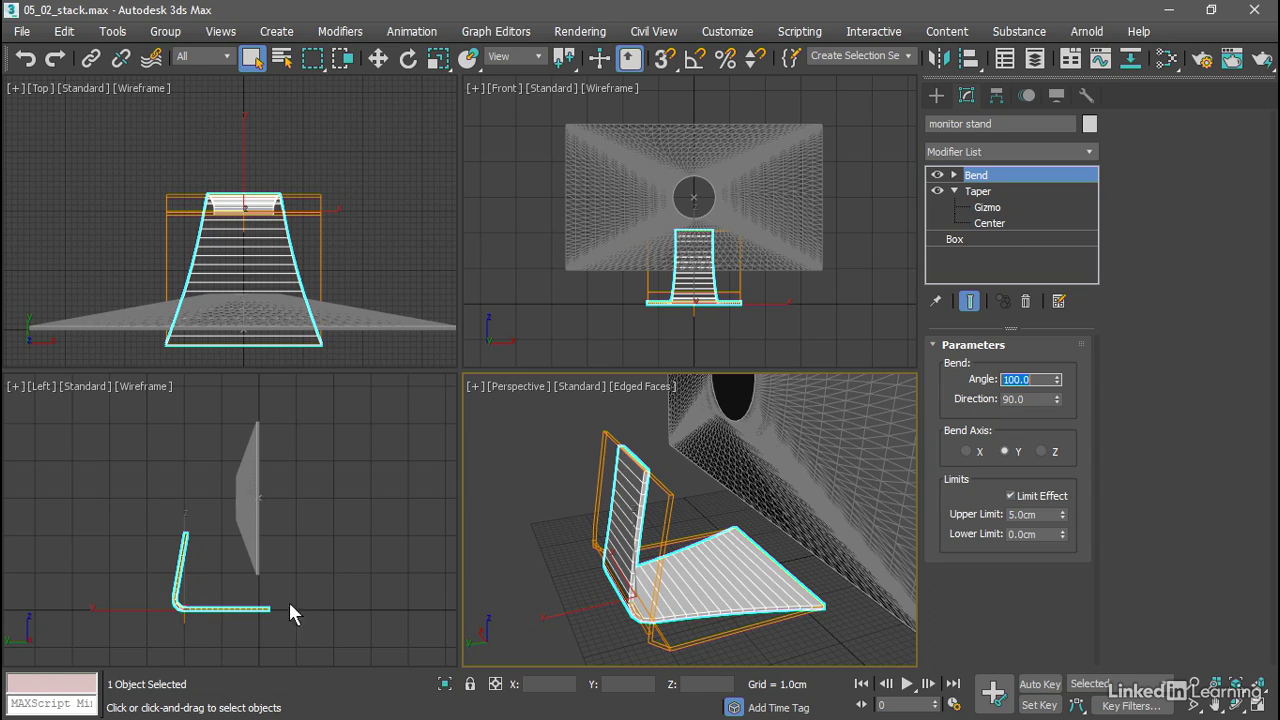
- Move the Bend gizmo in the Top view to a Y position of 10.0cm
{"action": "left_click", "coordinate": [954, 175]}
{"action": "left_click", "coordinate": [989, 193]}
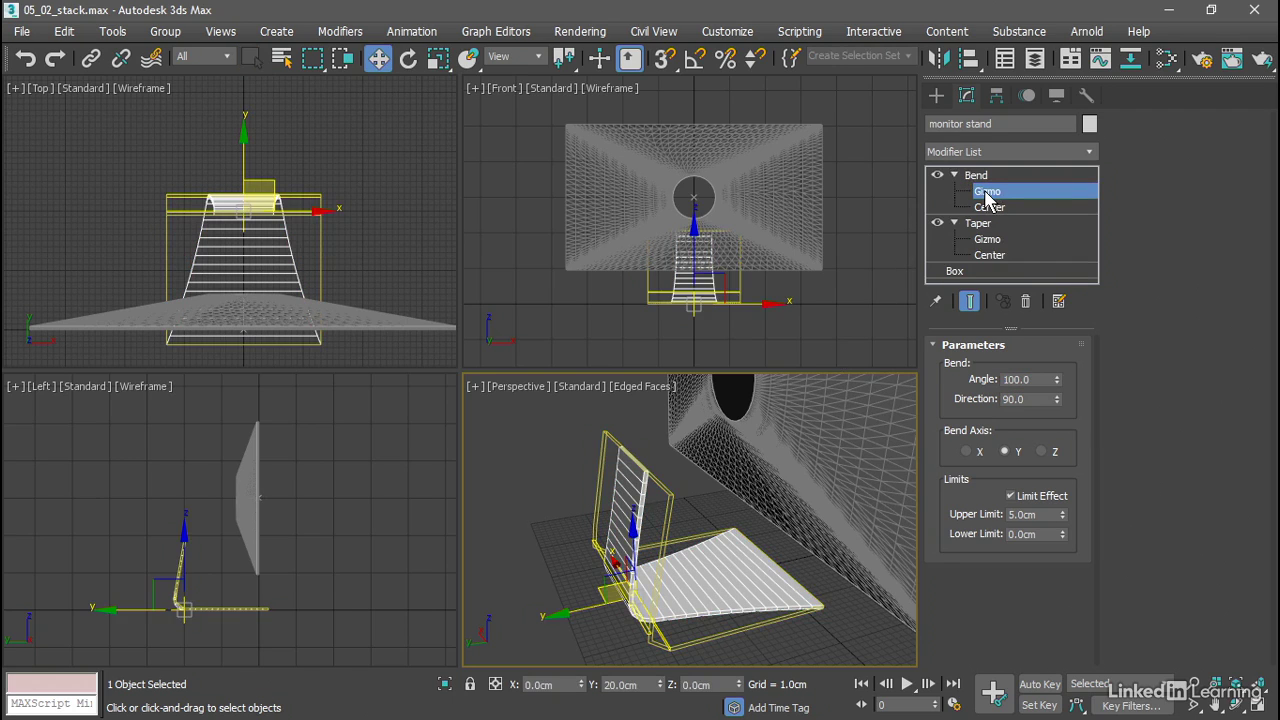
{"action": "right_click", "coordinate": [314, 149]}
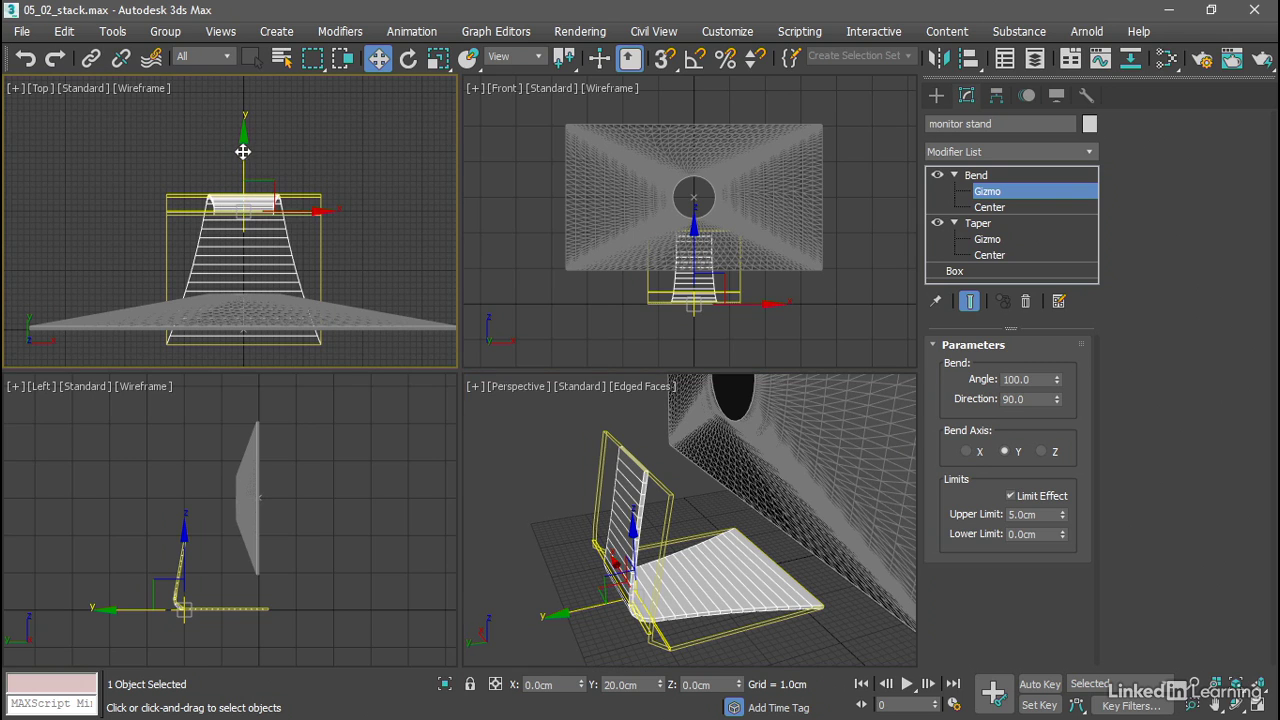
{"action": "left_click_drag", "start_coordinate": [243, 152], "coordinate": [245, 208]}
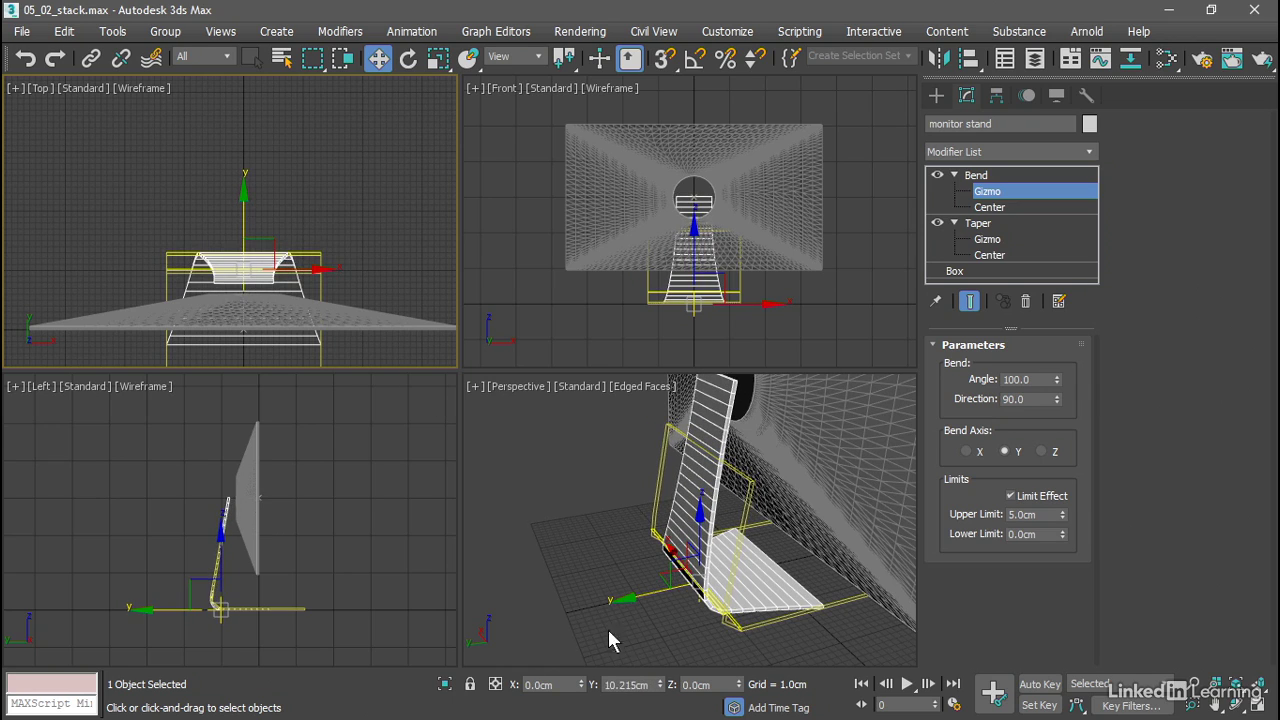
{"action": "double_click", "coordinate": [625, 684]}
{"action": "type", "text": "10"}
{"action": "key", "text": "Return"}
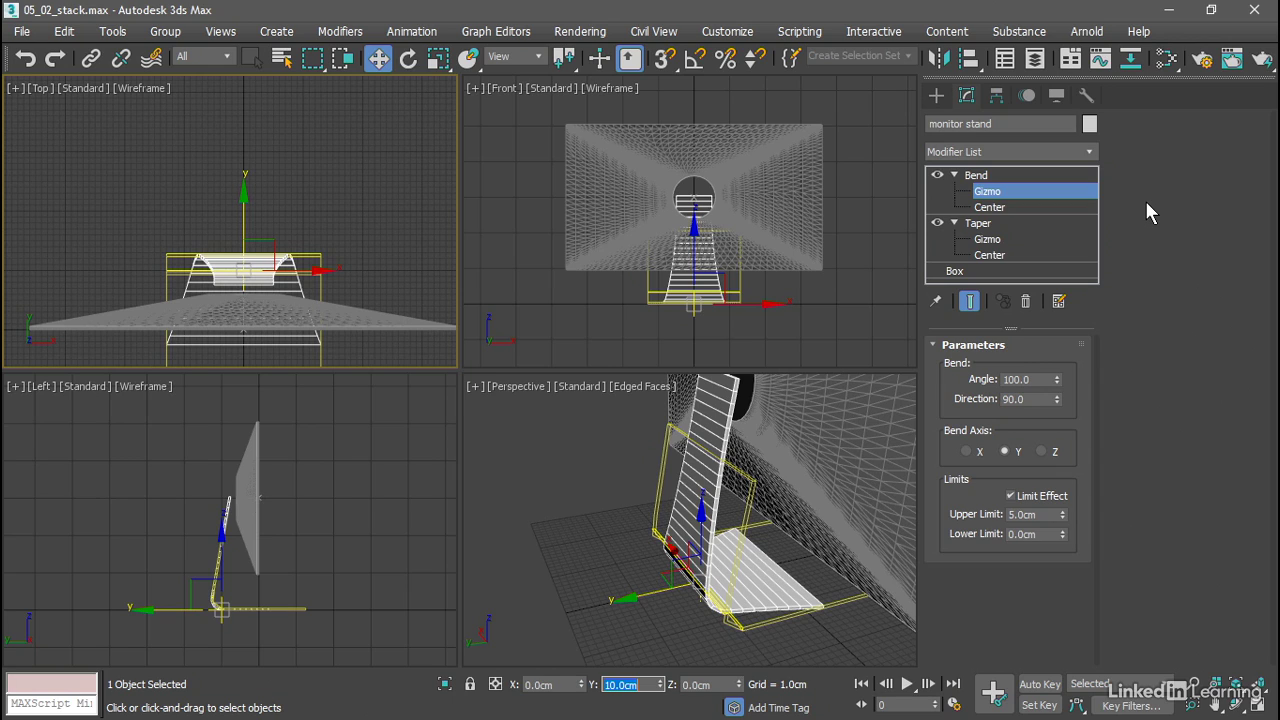
{"action": "left_click", "coordinate": [986, 176]}
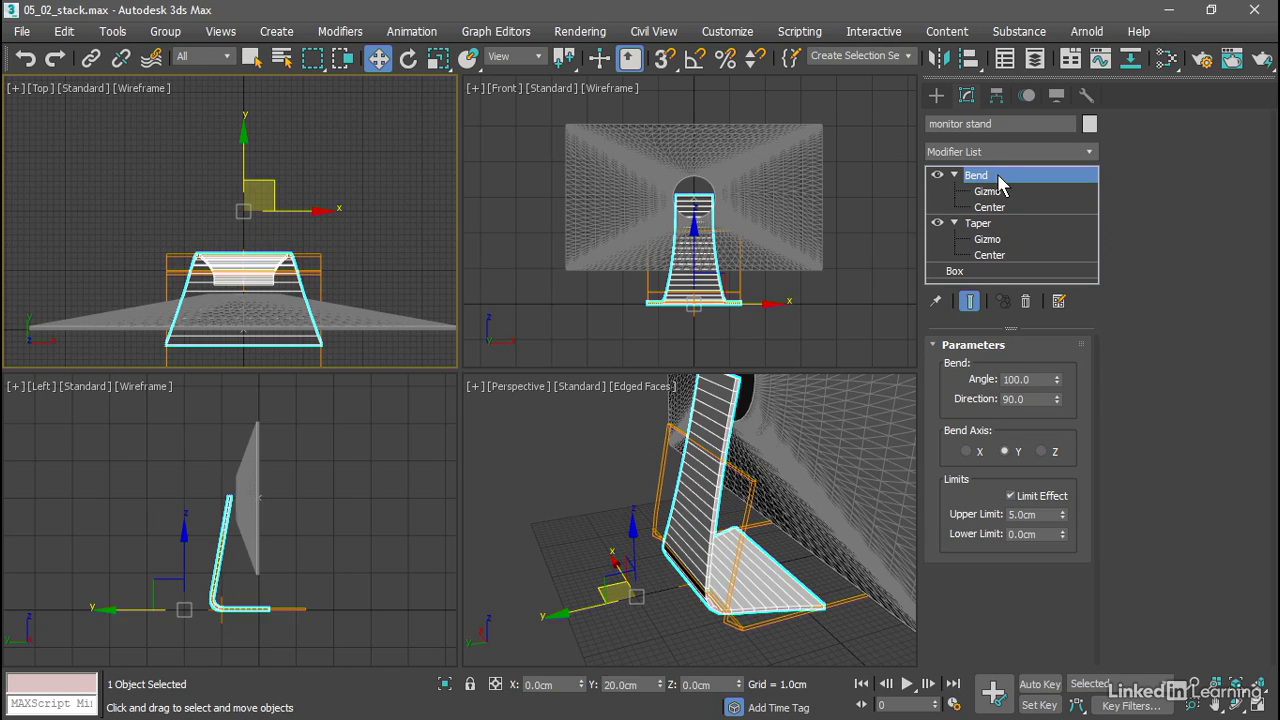
{"action": "left_click_drag", "start_coordinate": [998, 180], "coordinate": [1032, 272]}
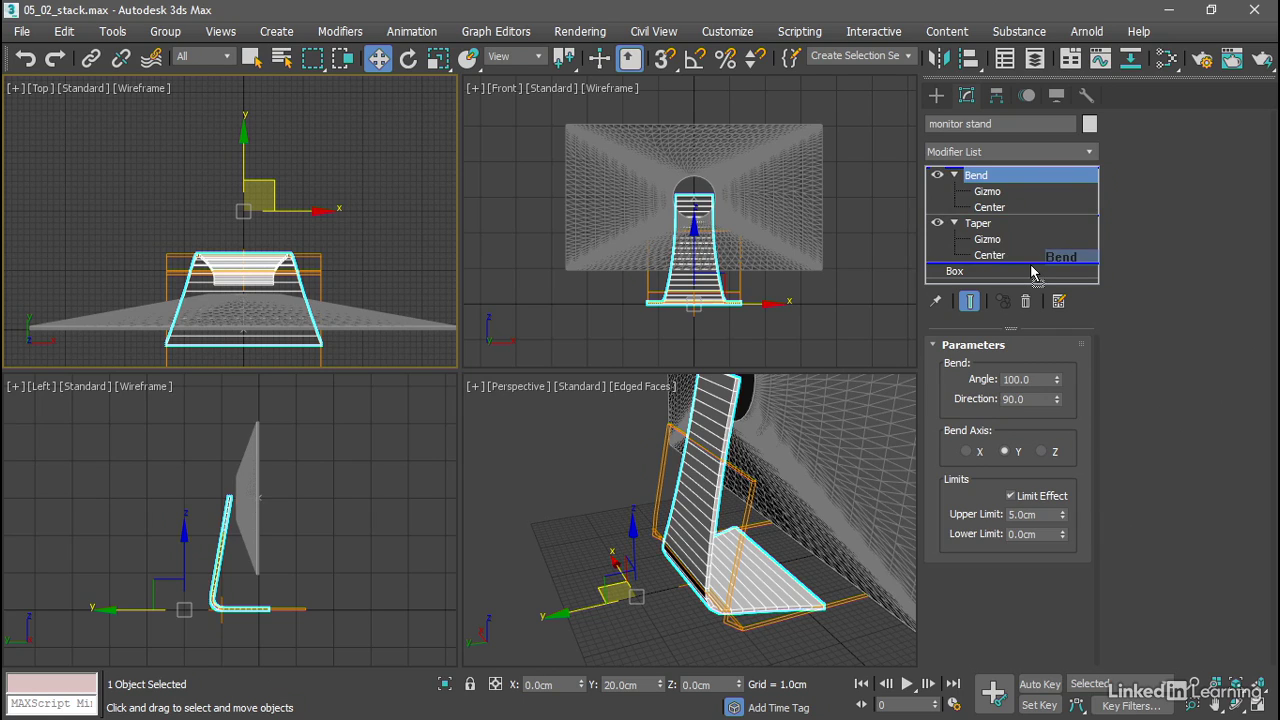
{"action": "left_click_drag", "start_coordinate": [1032, 272], "coordinate": [1033, 274]}
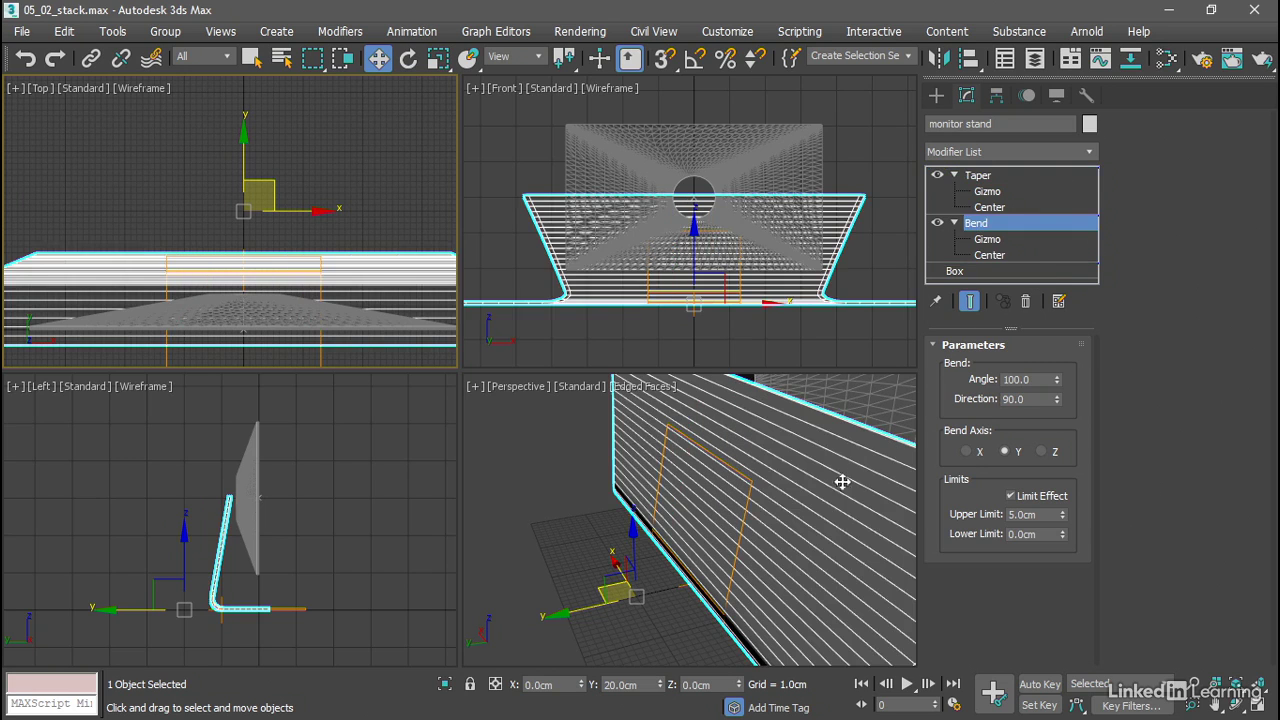
{"action": "middle_click_drag", "start_coordinate": [794, 508], "coordinate": [692, 521], "text": "alt"}
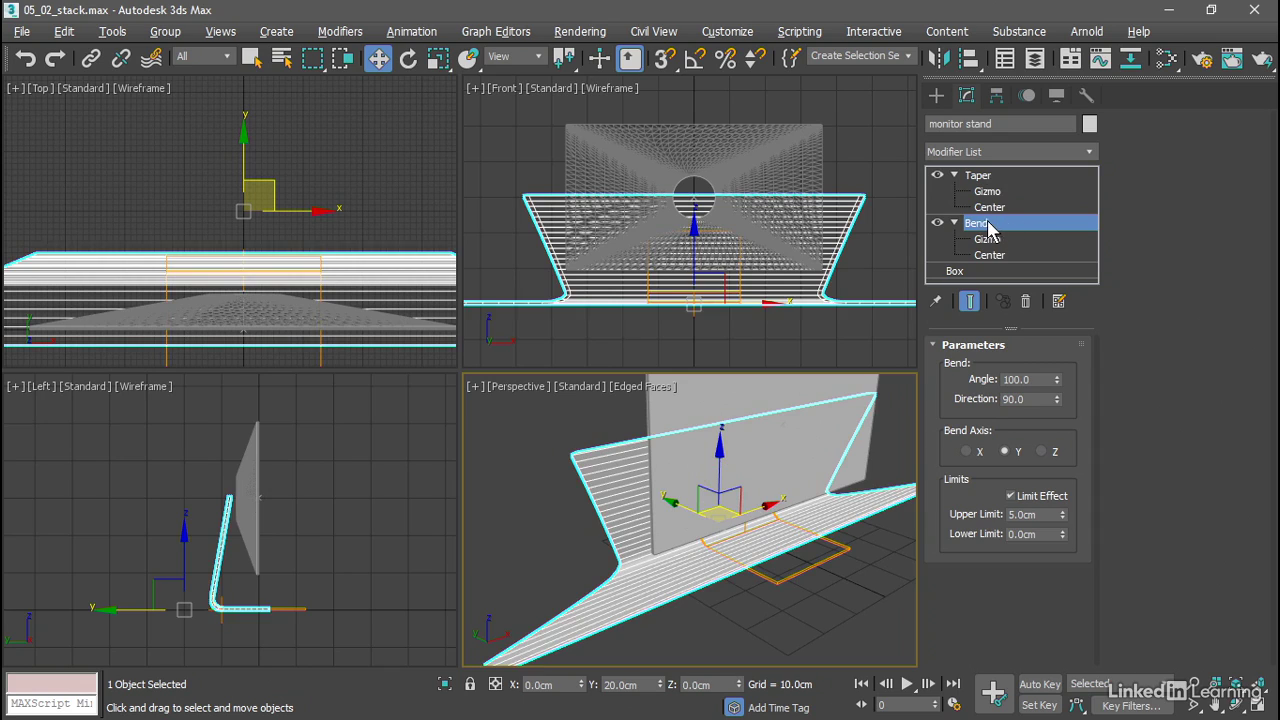
{"action": "left_click_drag", "start_coordinate": [988, 226], "coordinate": [1005, 181]}
{"action": "middle_click_drag", "start_coordinate": [709, 548], "coordinate": [780, 545], "text": "alt"}
{"action": "scroll", "coordinate": [770, 545], "scroll_direction": "up", "scroll_amount": 5}
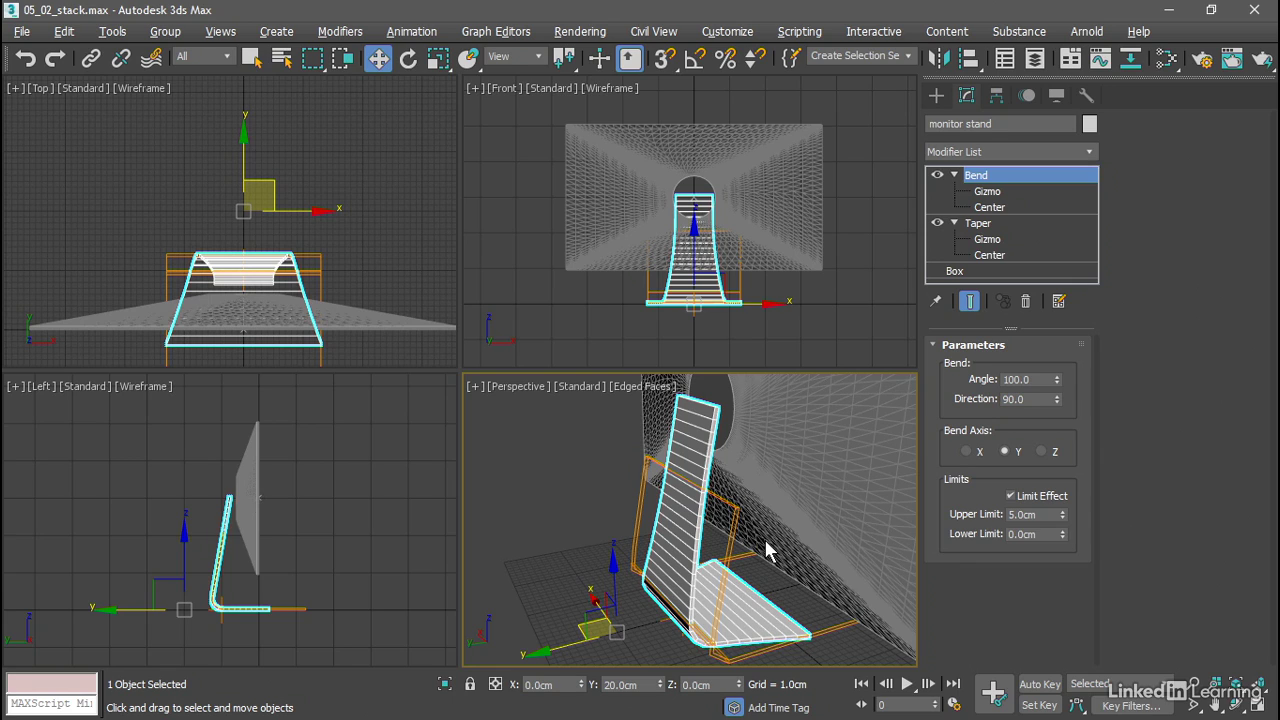
- Lower the Taper Amount from 2.2 to 2.0, leaving Curve at -2.0
{"action": "left_click", "coordinate": [977, 226]}
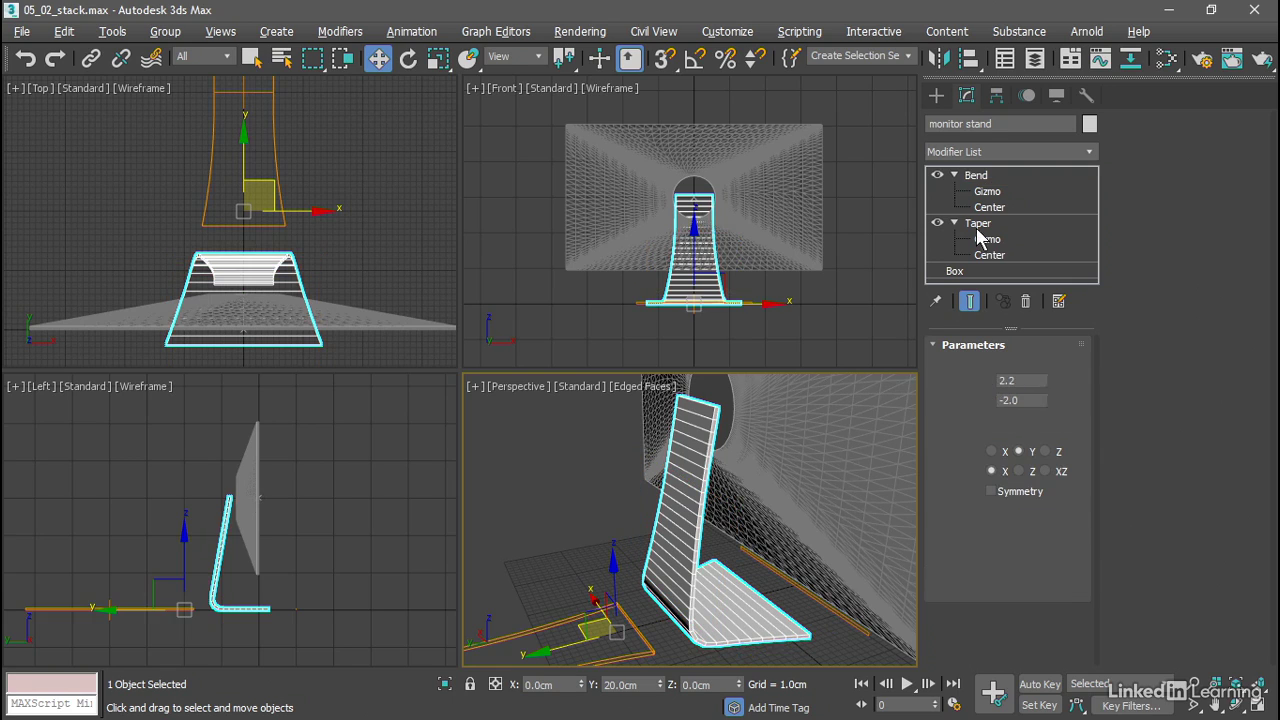
{"action": "left_click", "coordinate": [1052, 384]}
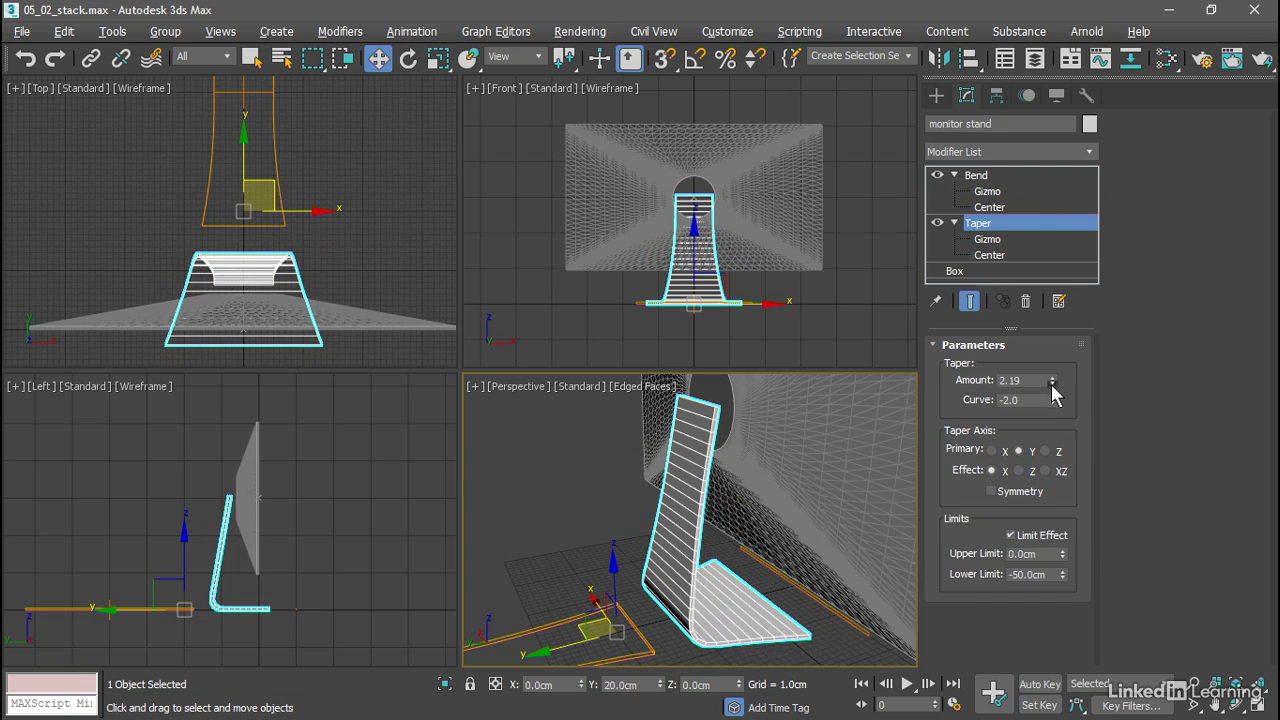
{"action": "left_click_drag", "start_coordinate": [1052, 384], "coordinate": [1057, 458]}
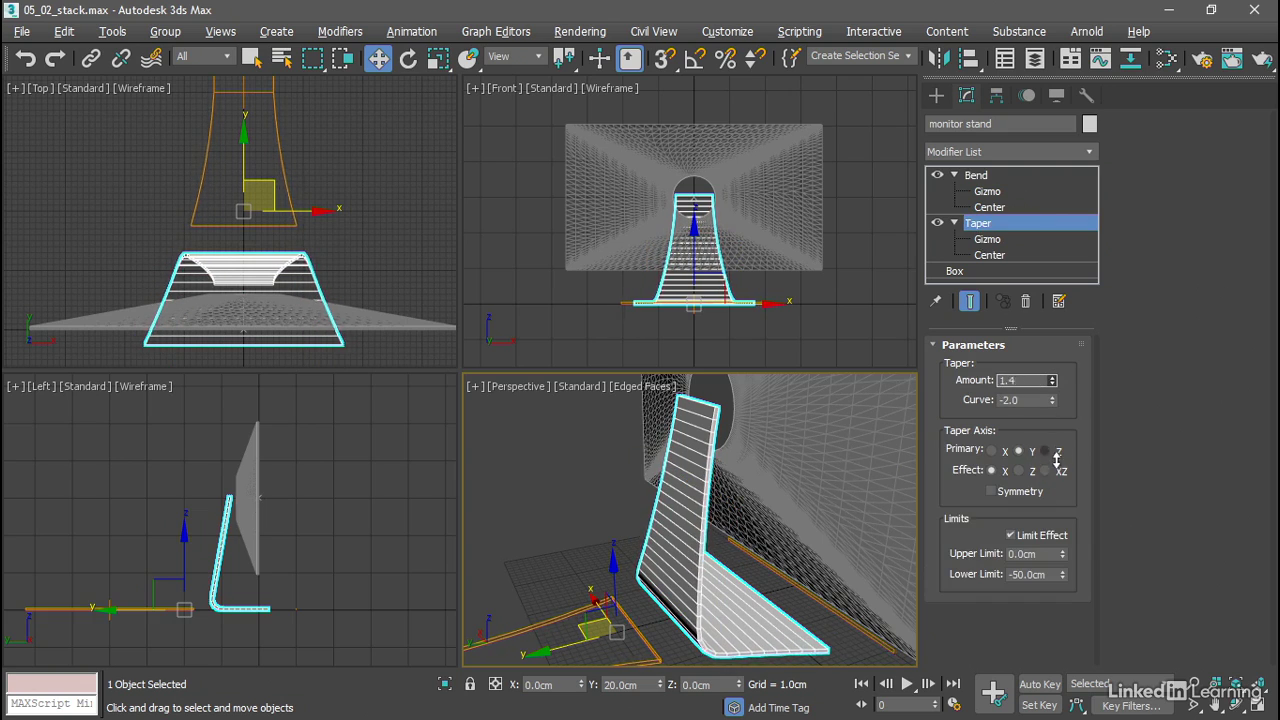
{"action": "double_click", "coordinate": [1022, 380]}
{"action": "type", "text": "2.0"}
{"action": "key", "text": "Return"}
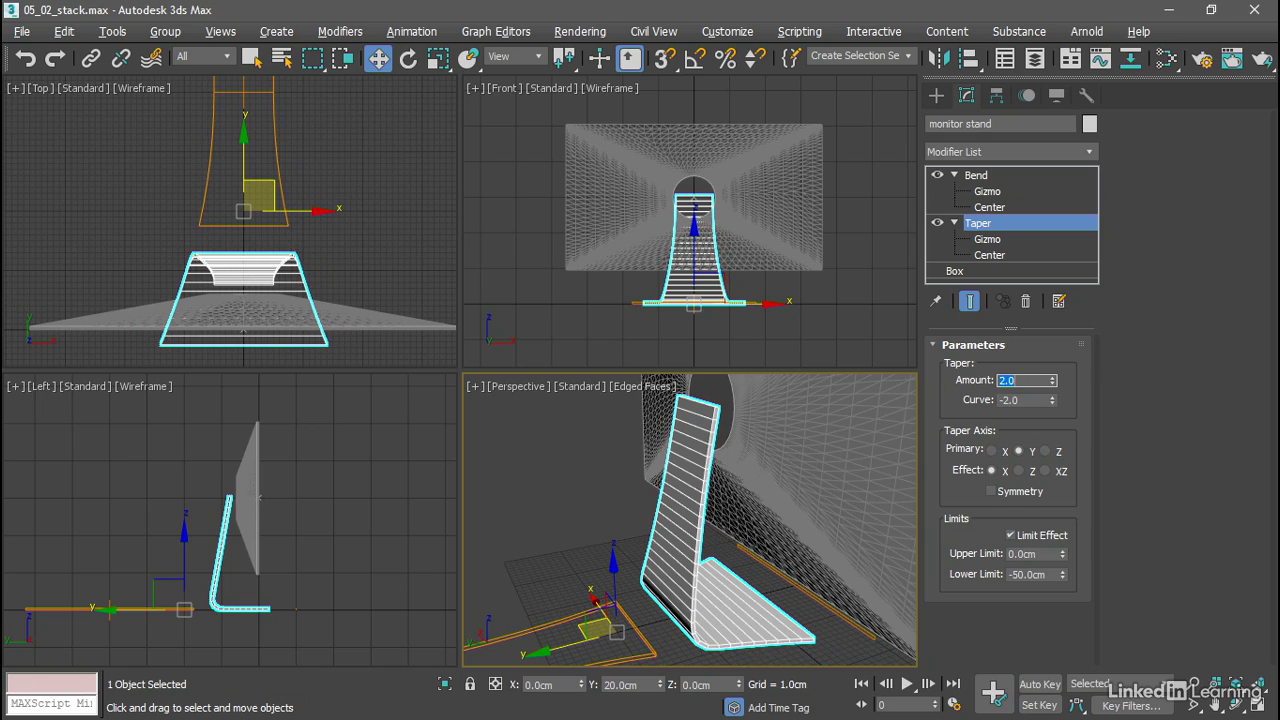